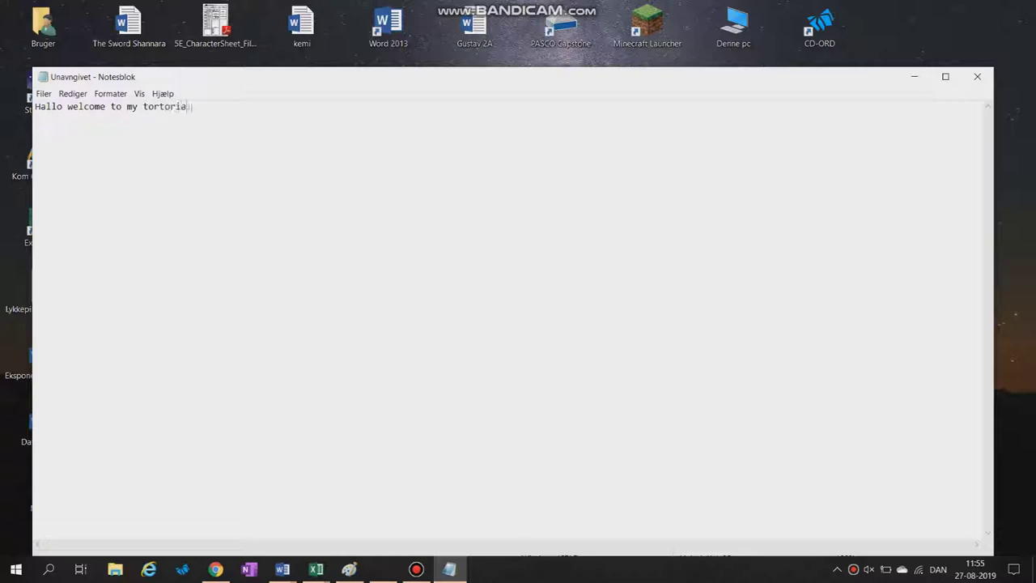
# Step: Write the lines "Today I show how draw Sonic" and "First open paint" below the welcome line of the note
pyautogui.write('Toda')
pyautogui.write('y I show ho')
pyautogui.write('w draw S')
pyautogui.write('onic ')
pyautogui.write('First open')
pyautogui.write(' paint')
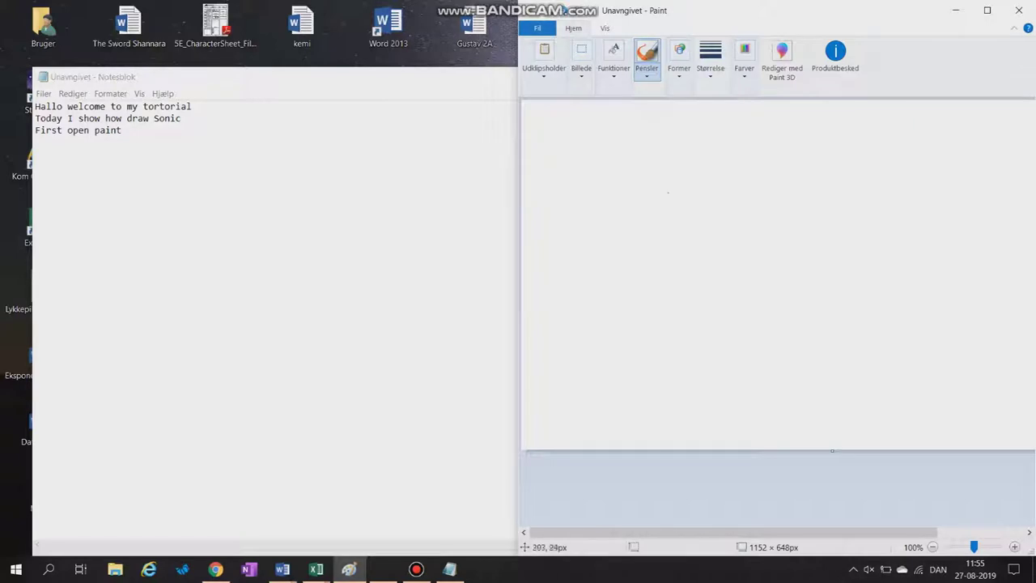
# Step: Add the line "next find inspiration" to the note in Notepad
pyautogui.click(48, 142)
pyautogui.press('Return')
pyautogui.write('next find inspiration')
# Step: Switch to Chrome and browse the Sonic image results, previewing the classic Sonic and Team Sonic Racing pictures
pyautogui.click(215, 569)
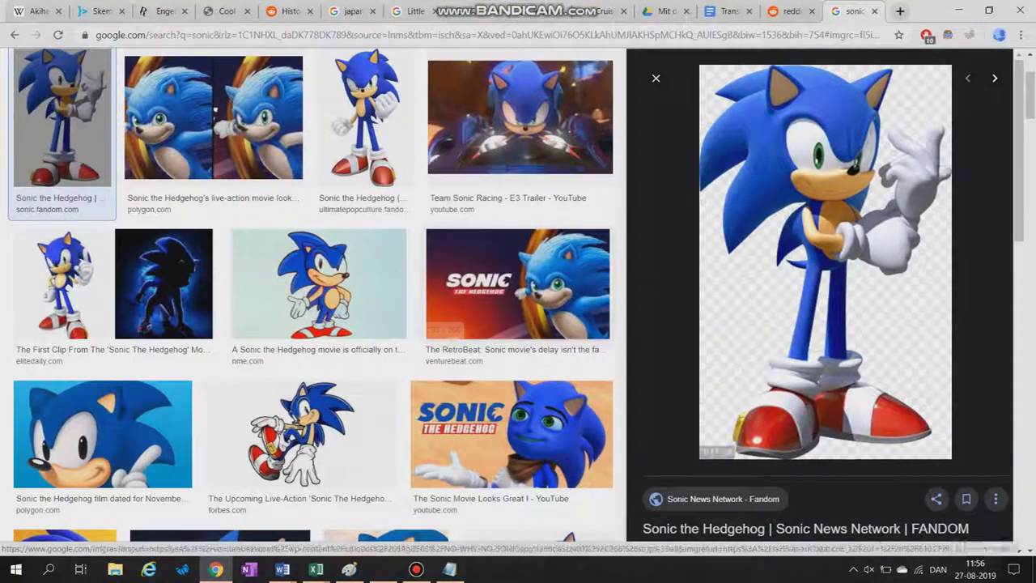
pyautogui.scroll(-3, 825, 267)
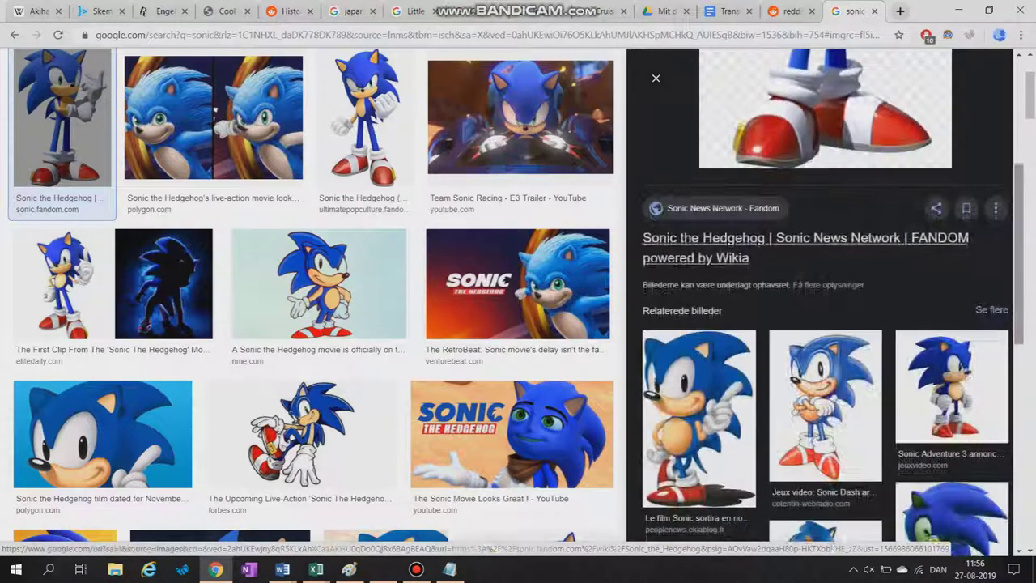
pyautogui.moveTo(222, 224); pyautogui.dragTo(198, 437)
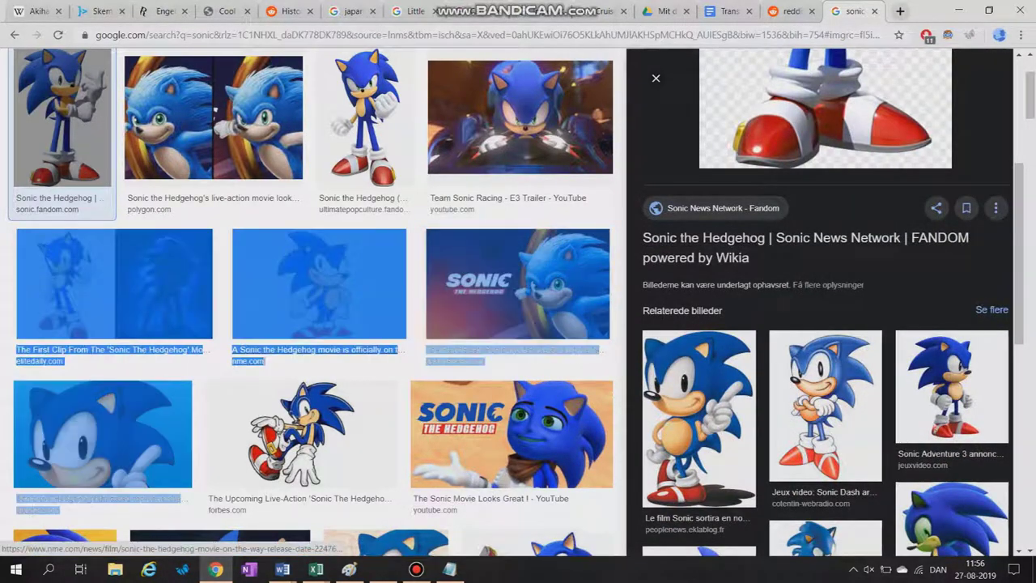
pyautogui.click(699, 419)
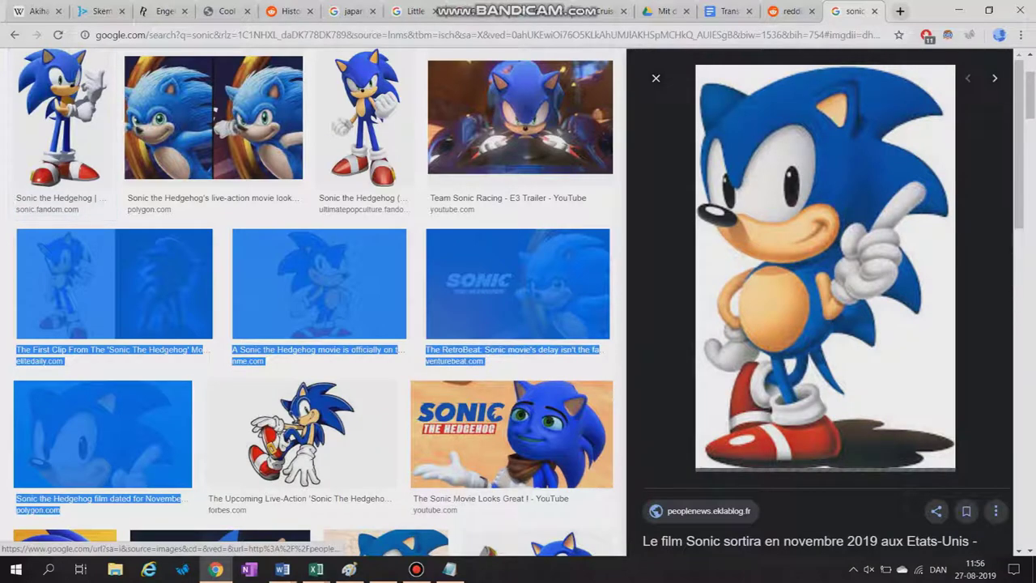
pyautogui.click(519, 117)
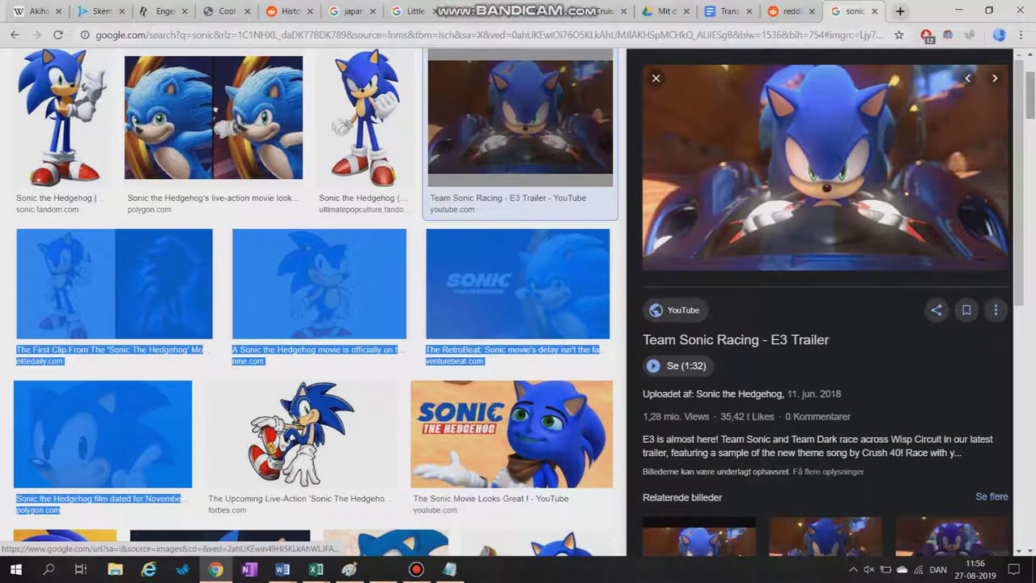
pyautogui.scroll(-10, 215, 110)
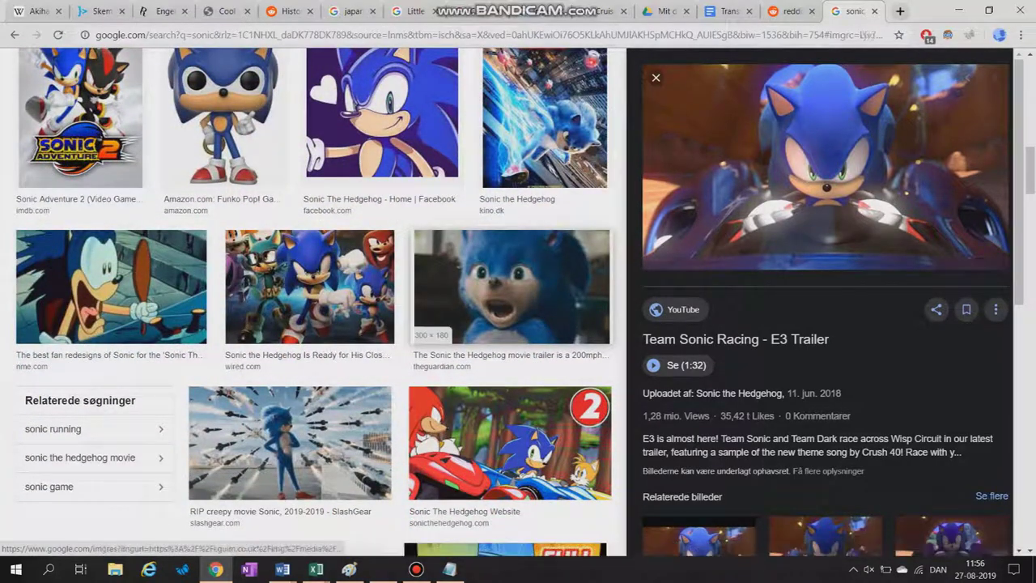
# Step: Open the Guardian's Sonic movie trailer article from its image result and enlarge the article's picture
pyautogui.click(511, 287)
pyautogui.click(819, 146)
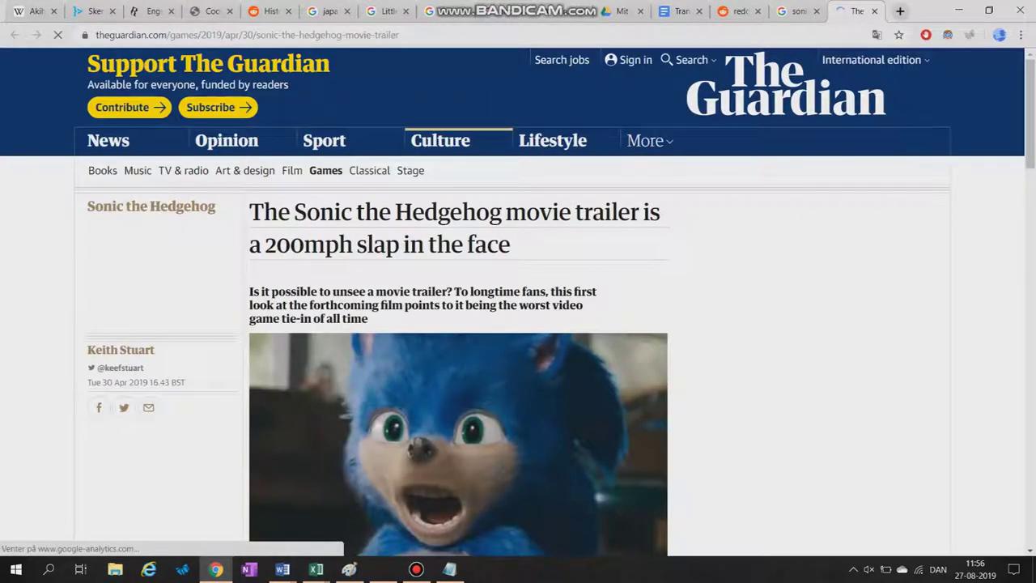
pyautogui.click(510, 353)
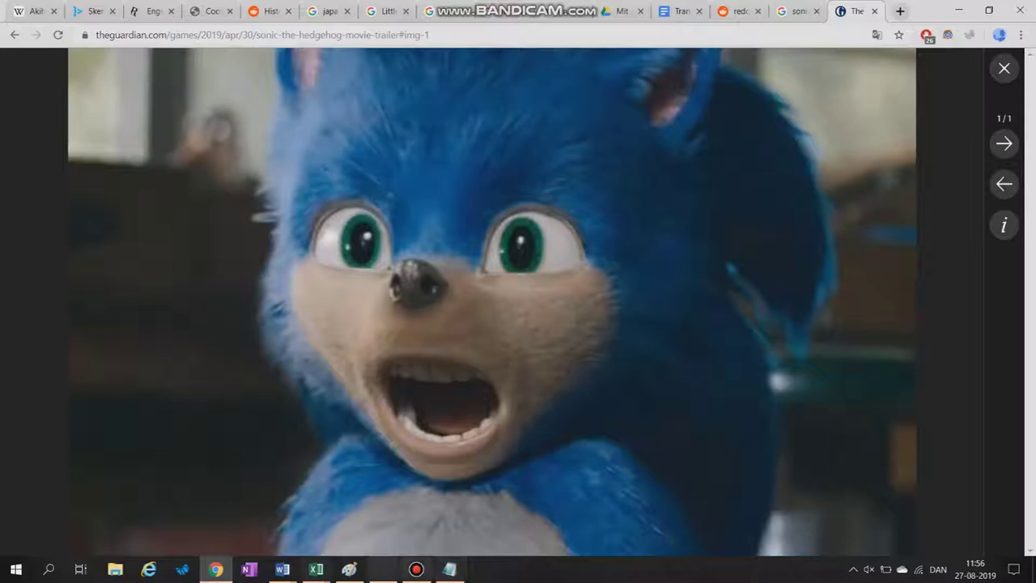
# Step: Copy the enlarged Sonic picture and add the line "take a copi" to the Notepad note
pyautogui.click(349, 569)
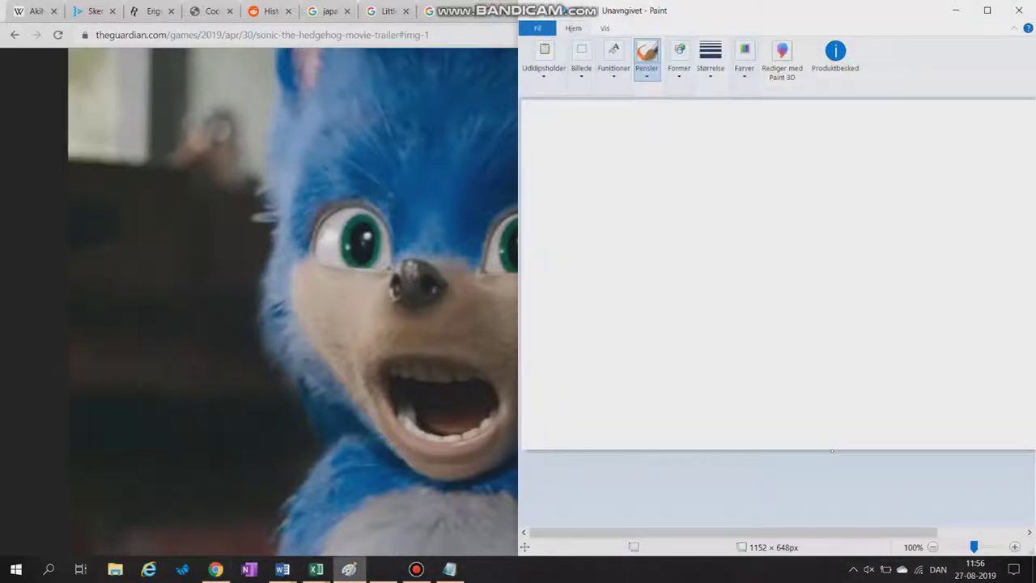
pyautogui.click(349, 569)
pyautogui.rightClick(392, 296)
pyautogui.click(437, 337)
pyautogui.click(449, 569)
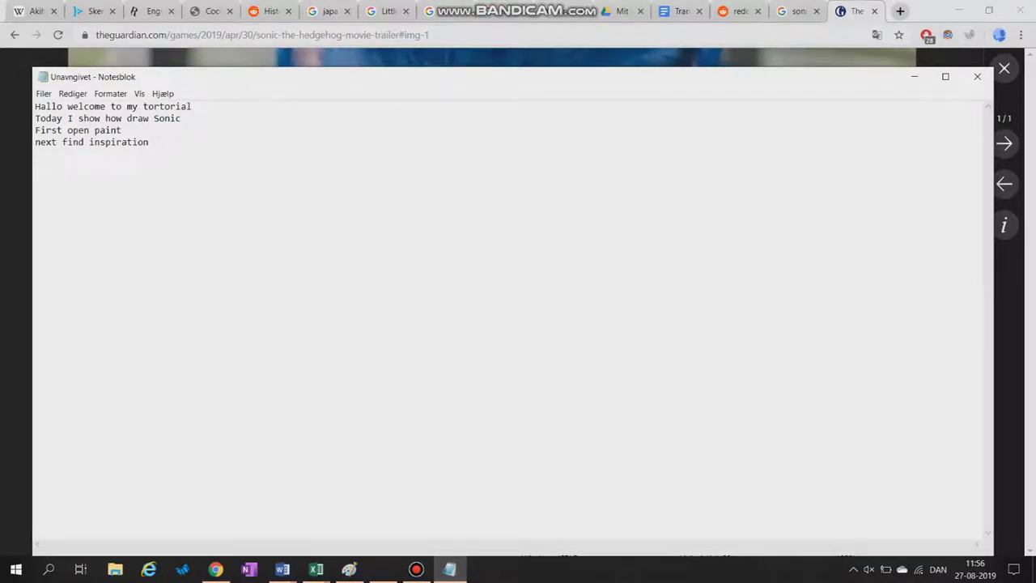
pyautogui.write('take a copi')
# Step: Switch to Paint, paste the copied Sonic picture onto the canvas and maximise the window
pyautogui.click(348, 568)
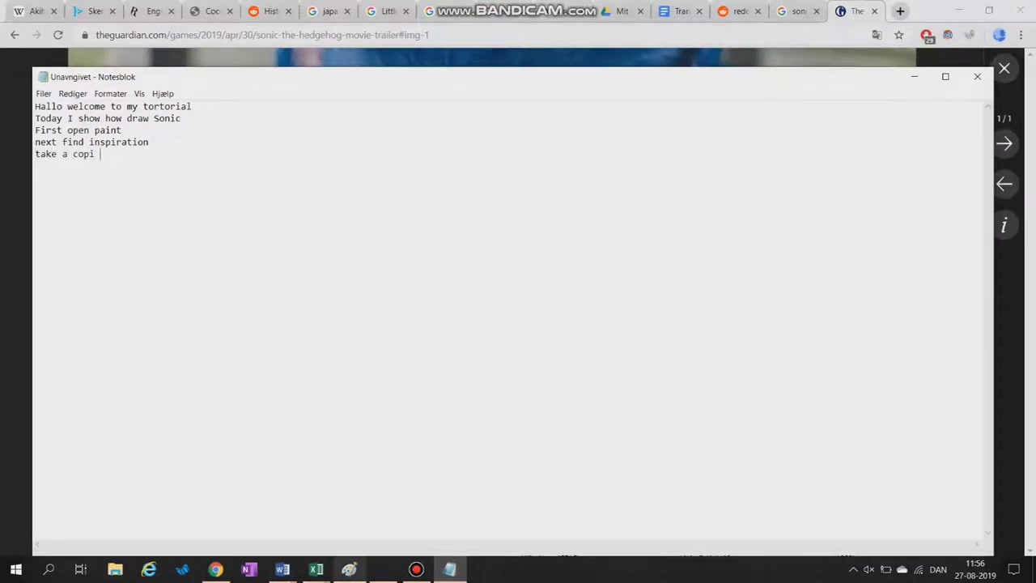
pyautogui.hotkey('ctrl', 'v')
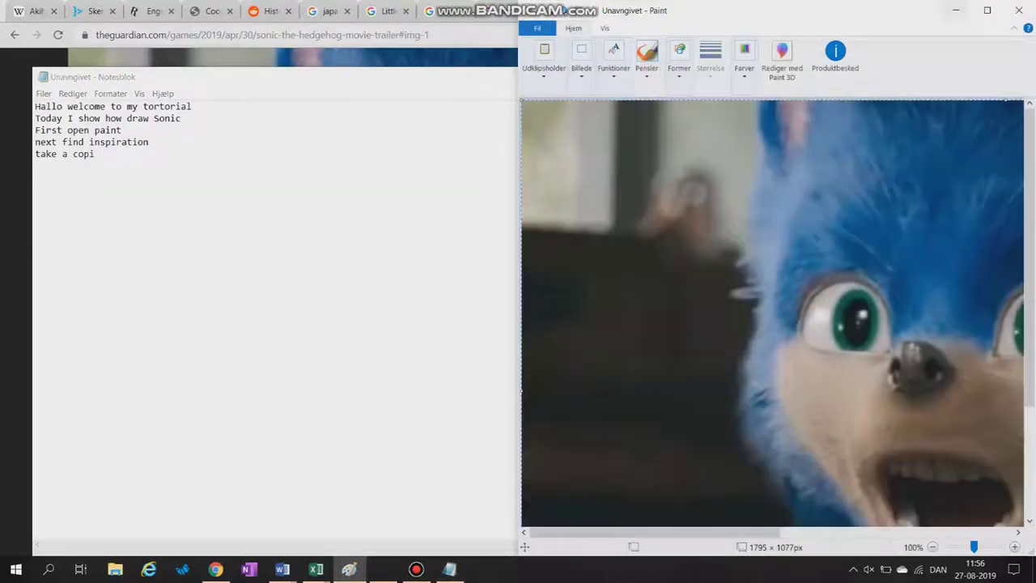
pyautogui.click(986, 10)
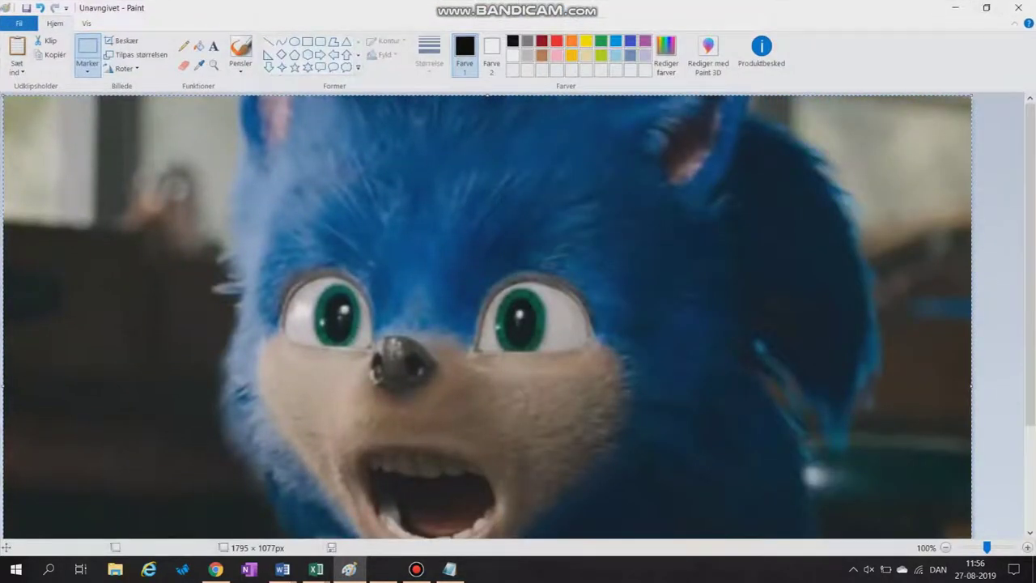
# Step: Shrink the pasted picture to about 383 × 241 px and place it in the upper-right corner of the canvas
pyautogui.moveTo(479, 224); pyautogui.dragTo(712, 232)
pyautogui.moveTo(570, 324); pyautogui.dragTo(835, 354)
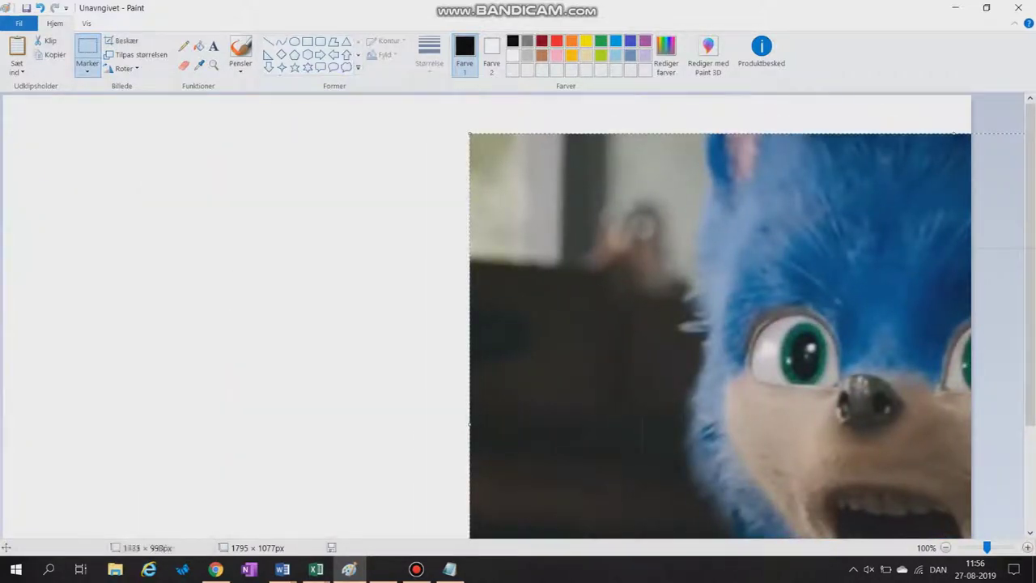
pyautogui.moveTo(783, 339); pyautogui.dragTo(361, 242)
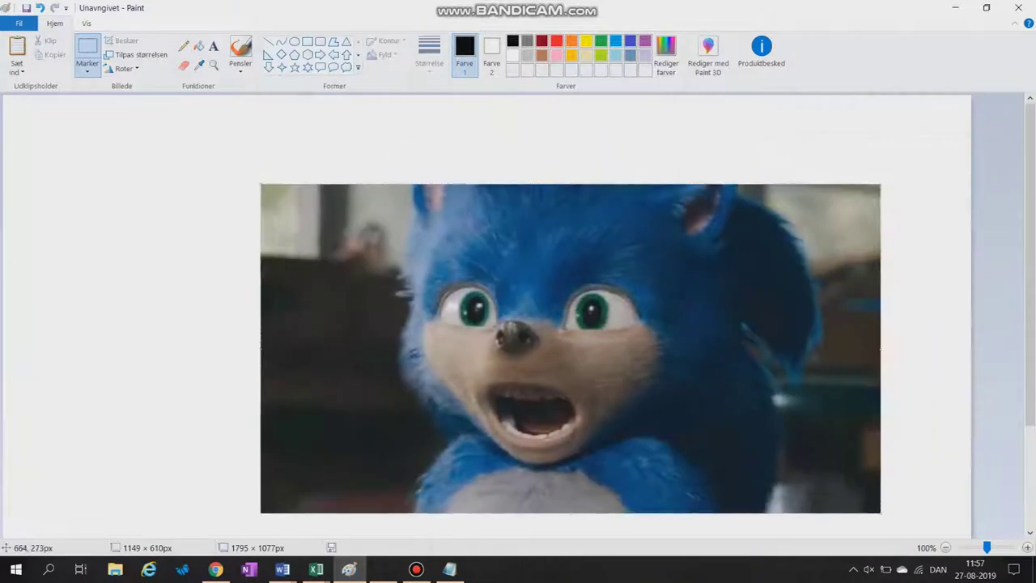
pyautogui.moveTo(880, 183); pyautogui.dragTo(467, 382)
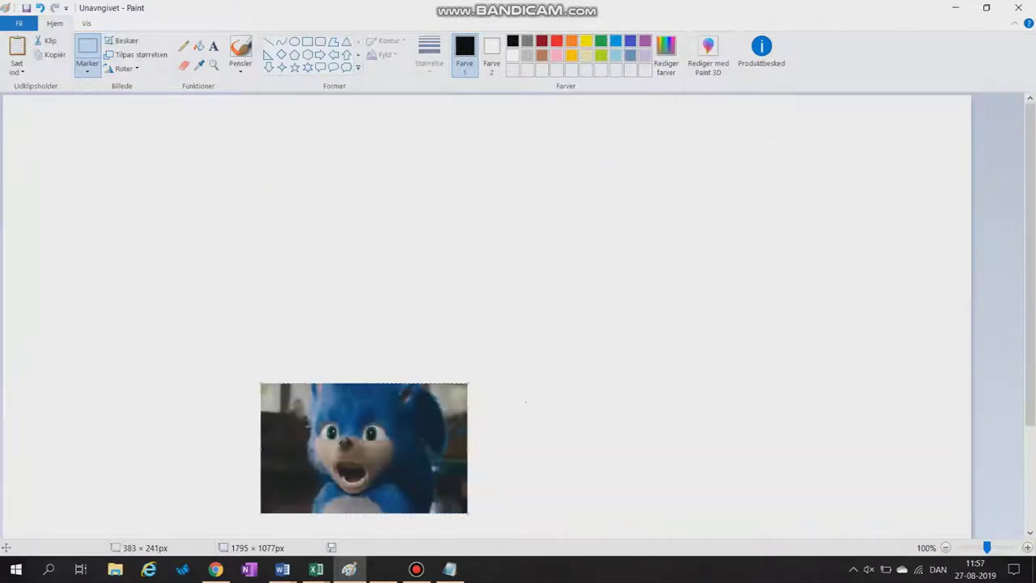
pyautogui.moveTo(404, 444); pyautogui.dragTo(907, 129)
pyautogui.moveTo(989, 130); pyautogui.dragTo(962, 179)
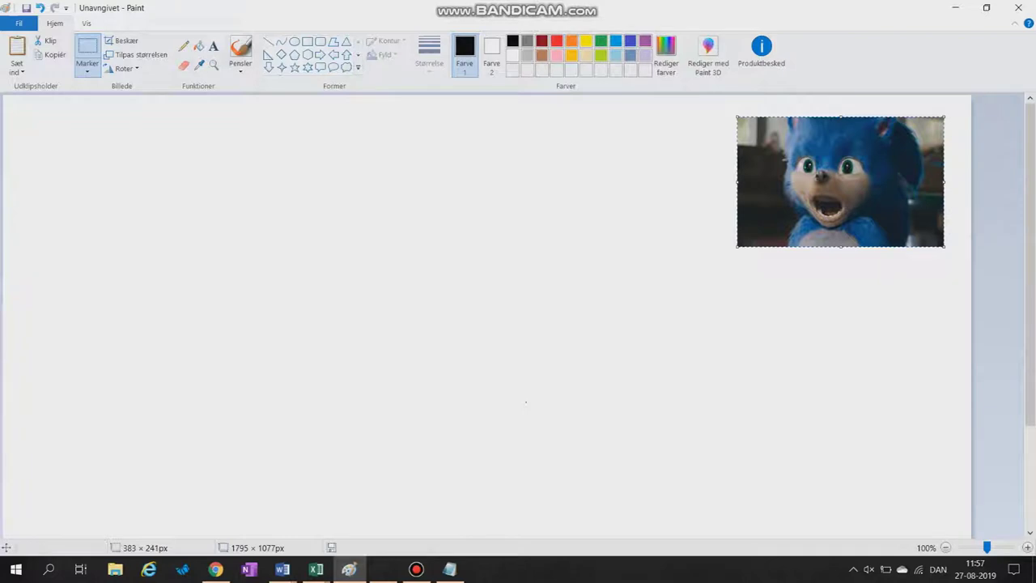
# Step: Sample the fur blue from the reference picture and brush the outline of Sonic's head with the spikes at the back
pyautogui.click(198, 65)
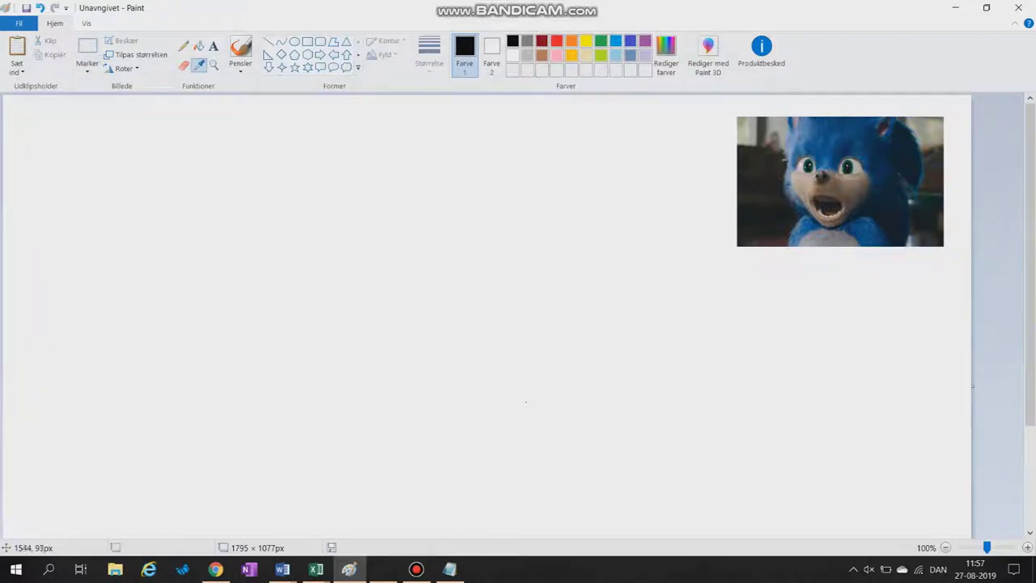
pyautogui.click(829, 148)
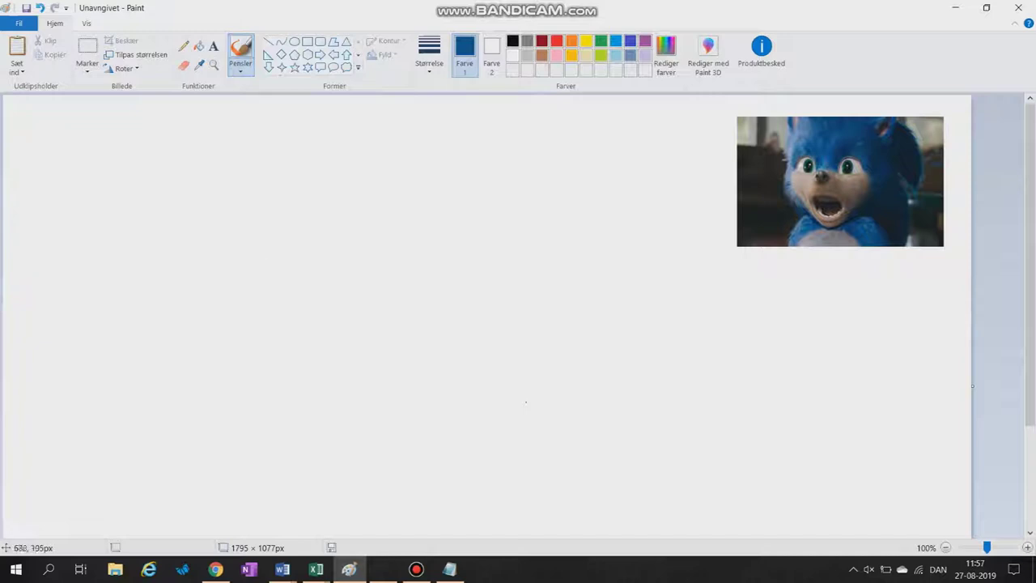
pyautogui.moveTo(327, 199)
pyautogui.mouseDown()
pyautogui.moveTo(423, 184)
pyautogui.moveTo(466, 222)
pyautogui.moveTo(394, 217)
pyautogui.moveTo(389, 225)
pyautogui.moveTo(467, 252)
pyautogui.moveTo(401, 270)
pyautogui.moveTo(464, 281)
pyautogui.moveTo(401, 280)
pyautogui.moveTo(389, 287)
pyautogui.moveTo(449, 290)
pyautogui.moveTo(361, 308)
pyautogui.mouseUp()
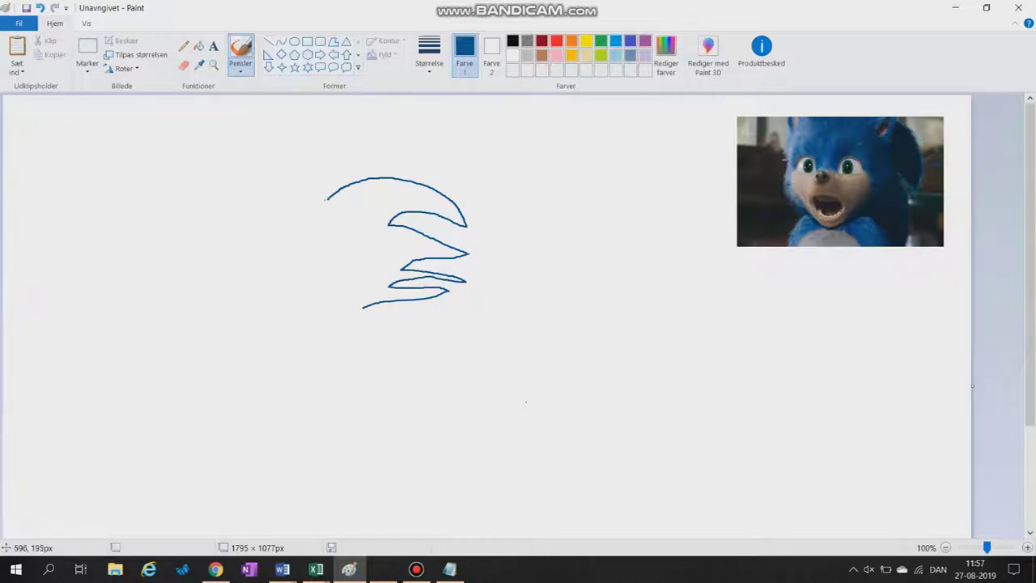
pyautogui.moveTo(322, 202); pyautogui.dragTo(314, 218)
# Step: Draw two eye outlines below the forehead and the body outline with two legs in the sampled blue
pyautogui.moveTo(307, 230)
pyautogui.mouseDown()
pyautogui.moveTo(338, 232)
pyautogui.moveTo(319, 250)
pyautogui.mouseUp()
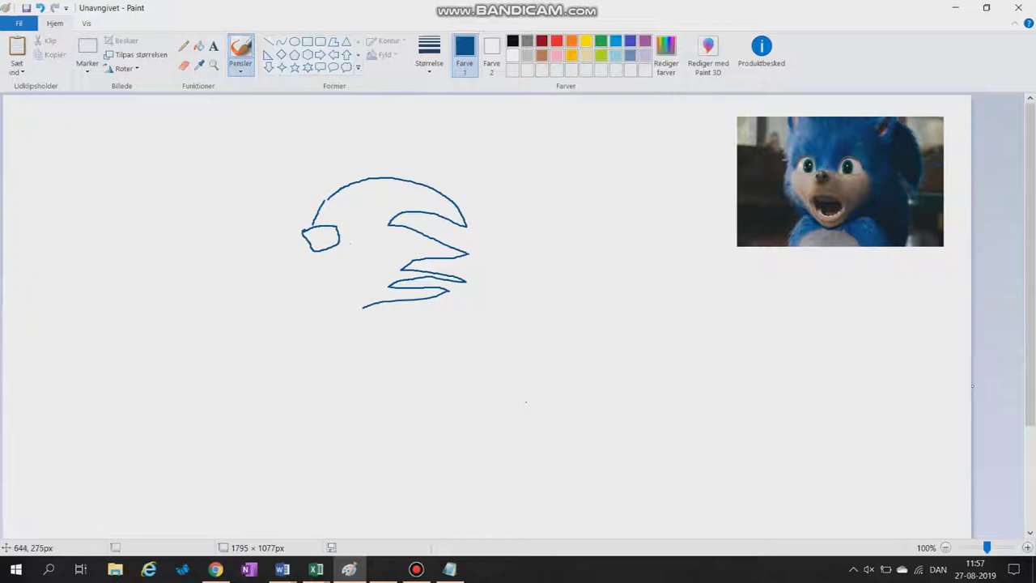
pyautogui.moveTo(351, 243)
pyautogui.mouseDown()
pyautogui.moveTo(353, 229)
pyautogui.moveTo(374, 227)
pyautogui.moveTo(368, 247)
pyautogui.moveTo(356, 245)
pyautogui.mouseUp()
pyautogui.moveTo(309, 249)
pyautogui.mouseDown()
pyautogui.moveTo(307, 356)
pyautogui.moveTo(289, 377)
pyautogui.moveTo(293, 386)
pyautogui.moveTo(312, 375)
pyautogui.moveTo(343, 346)
pyautogui.moveTo(360, 369)
pyautogui.mouseUp()
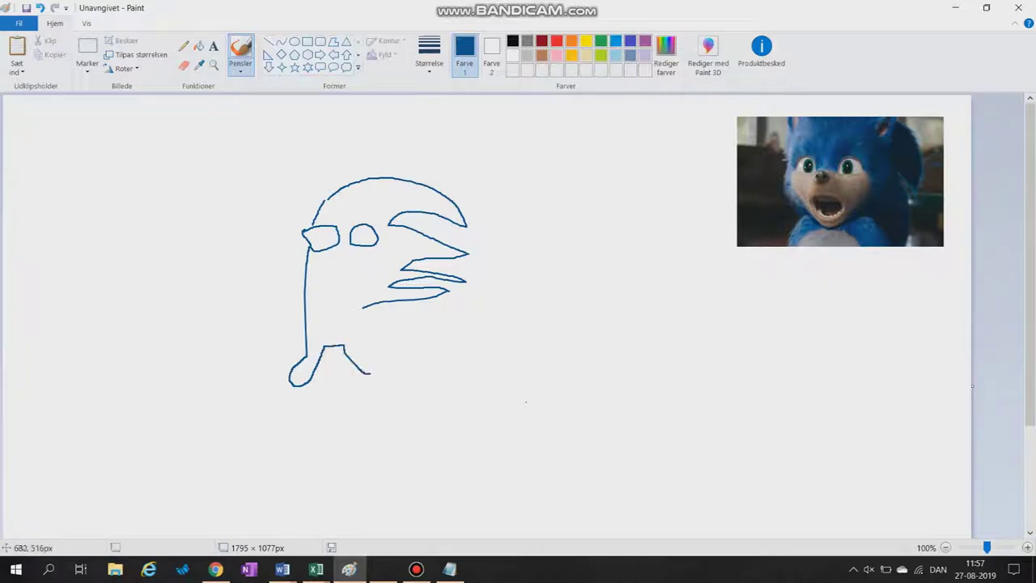
pyautogui.moveTo(380, 368)
pyautogui.mouseDown()
pyautogui.moveTo(353, 325)
pyautogui.moveTo(379, 287)
pyautogui.mouseUp()
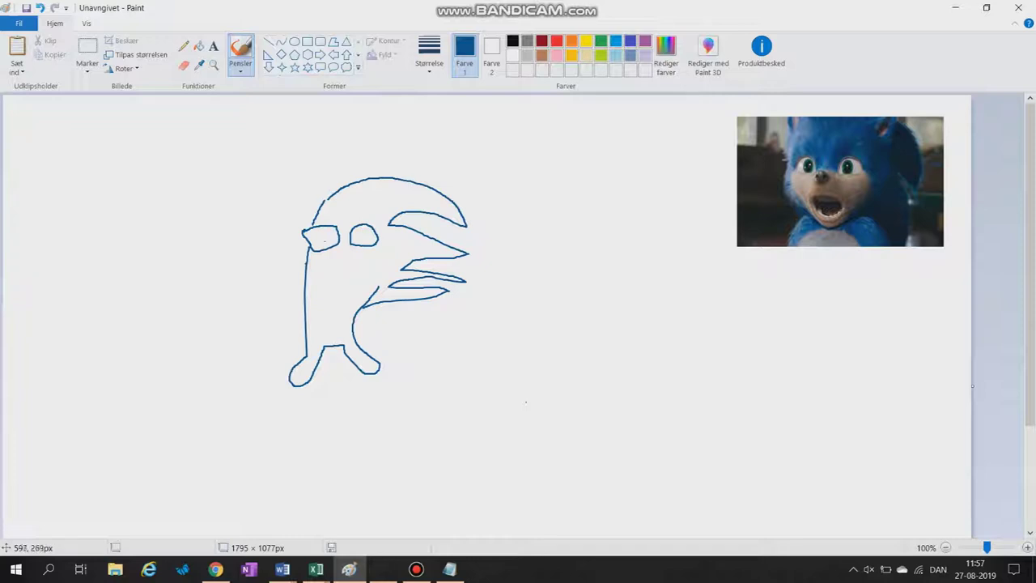
# Step: Add black pupils to both eyes and draw a light blue arm on each side of the body
pyautogui.click(513, 40)
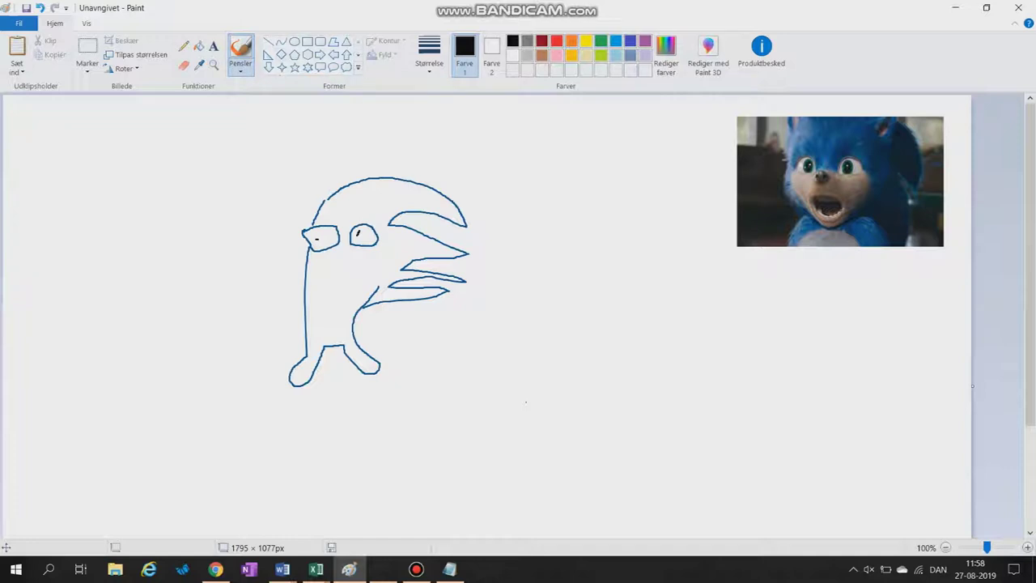
pyautogui.click(615, 41)
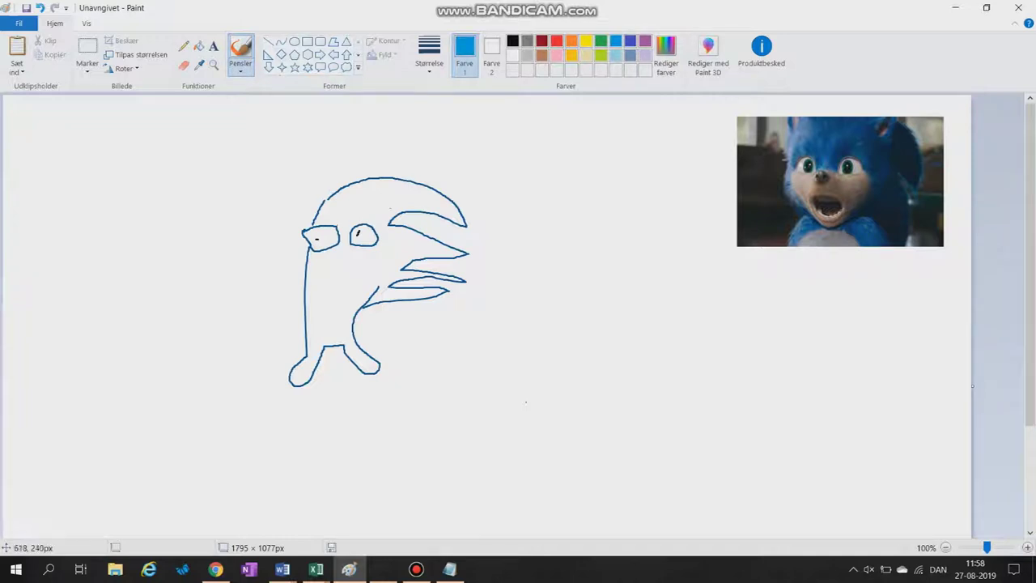
pyautogui.moveTo(306, 267)
pyautogui.mouseDown()
pyautogui.moveTo(260, 242)
pyautogui.moveTo(256, 261)
pyautogui.moveTo(301, 277)
pyautogui.mouseUp()
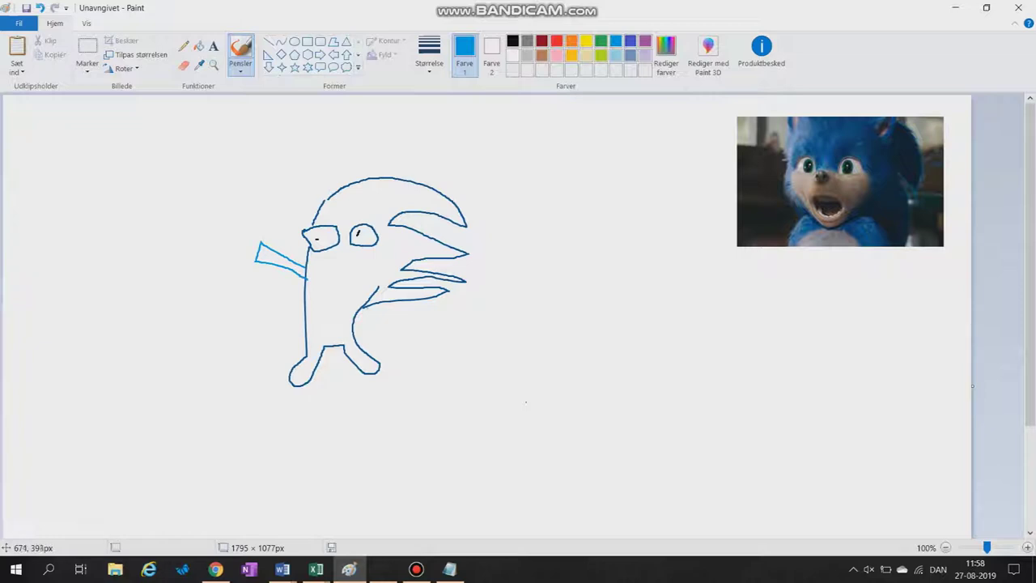
pyautogui.moveTo(366, 307)
pyautogui.mouseDown()
pyautogui.moveTo(407, 336)
pyautogui.moveTo(422, 313)
pyautogui.moveTo(394, 301)
pyautogui.mouseUp()
# Step: Draw a hand with fingers in black at the end of each arm
pyautogui.click(512, 40)
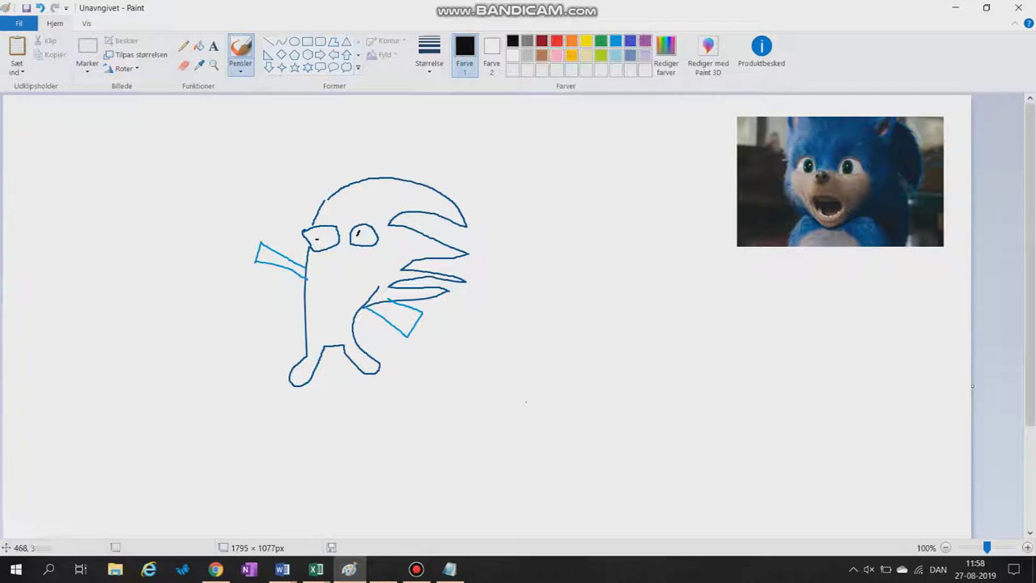
pyautogui.moveTo(254, 263)
pyautogui.mouseDown()
pyautogui.moveTo(238, 258)
pyautogui.moveTo(258, 215)
pyautogui.moveTo(260, 234)
pyautogui.mouseUp()
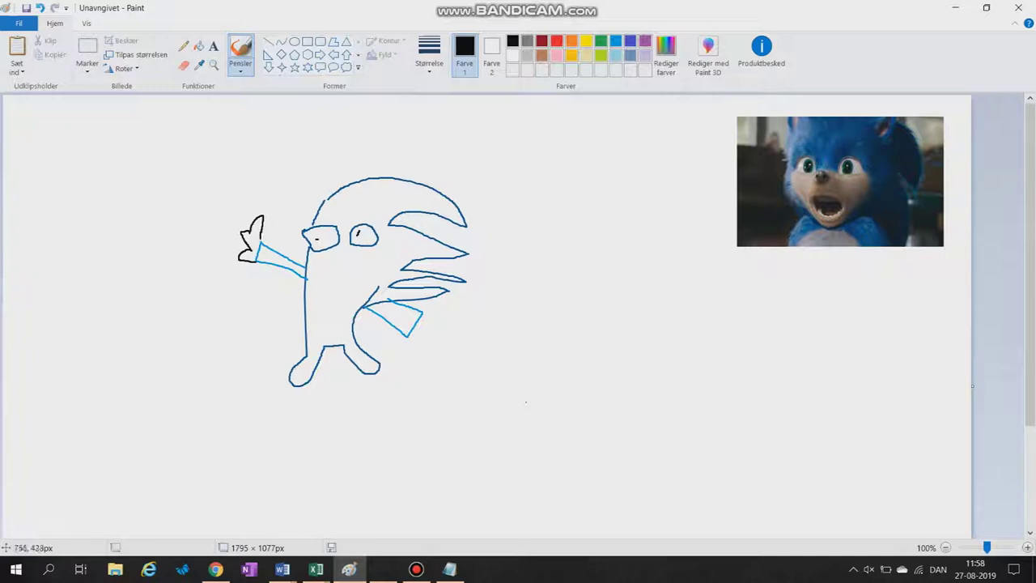
pyautogui.moveTo(409, 339)
pyautogui.mouseDown()
pyautogui.moveTo(412, 350)
pyautogui.moveTo(441, 344)
pyautogui.moveTo(430, 332)
pyautogui.moveTo(449, 319)
pyautogui.mouseUp()
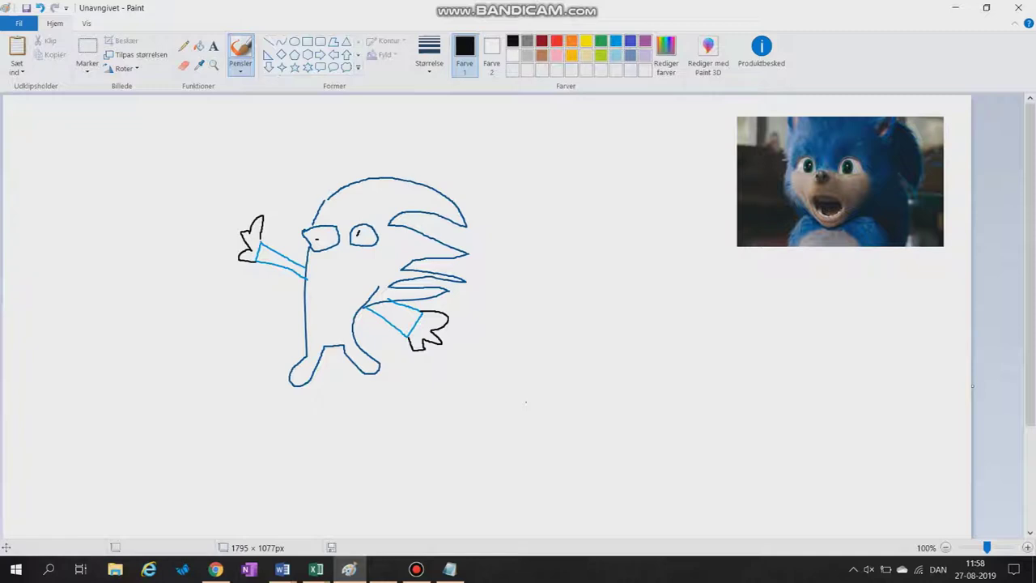
# Step: Draw a yellow shoe under each foot
pyautogui.click(586, 40)
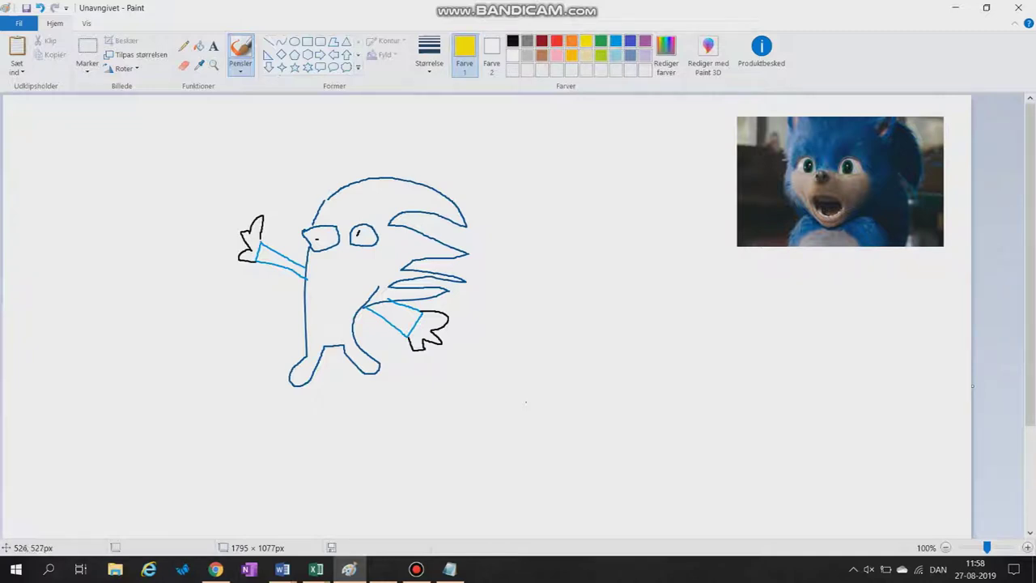
pyautogui.moveTo(295, 398); pyautogui.dragTo(301, 396)
pyautogui.moveTo(372, 376)
pyautogui.mouseDown()
pyautogui.moveTo(402, 366)
pyautogui.moveTo(402, 387)
pyautogui.moveTo(368, 386)
pyautogui.mouseUp()
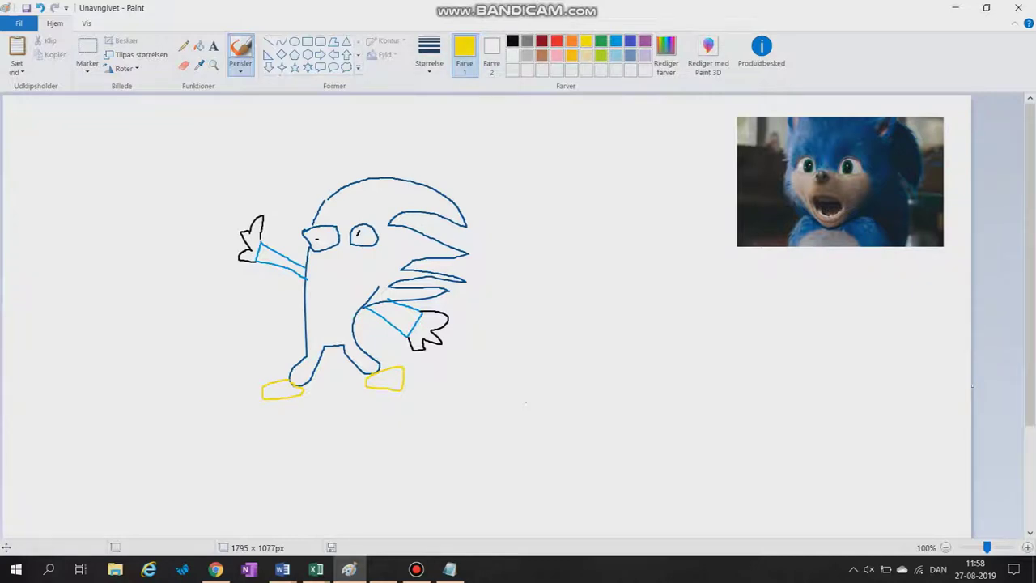
# Step: Add a short black stroke below the left eye and draw the mouth lines around it in indigo
pyautogui.click(512, 40)
pyautogui.click(630, 41)
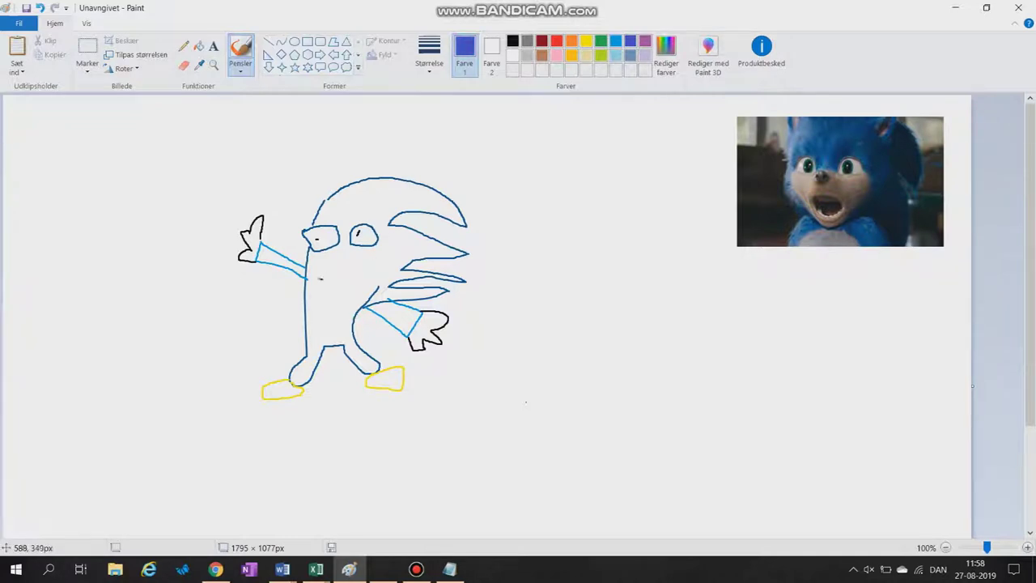
pyautogui.moveTo(318, 276); pyautogui.dragTo(313, 261)
pyautogui.moveTo(313, 281)
pyautogui.mouseDown()
pyautogui.moveTo(334, 288)
pyautogui.moveTo(356, 275)
pyautogui.mouseUp()
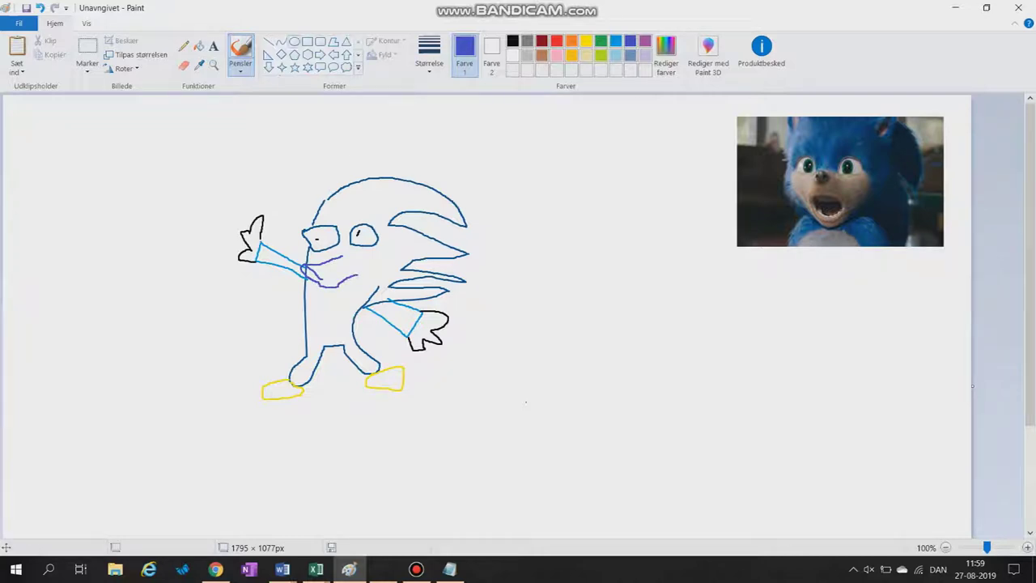
# Step: Try to draw a small black oval nose just above the mouth's left end
pyautogui.click(294, 41)
pyautogui.click(512, 40)
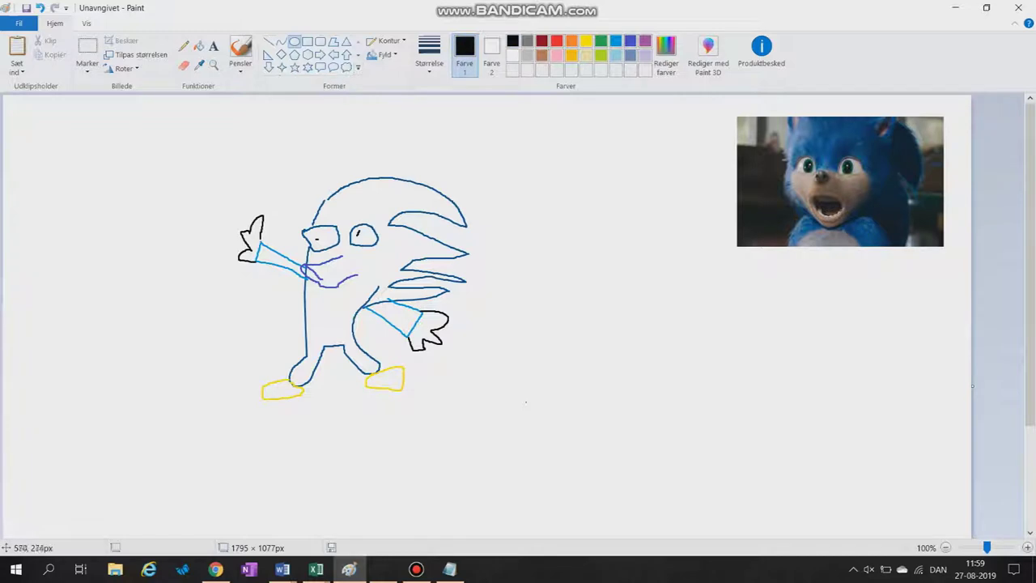
pyautogui.moveTo(295, 255)
pyautogui.mouseDown()
pyautogui.moveTo(303, 268)
pyautogui.moveTo(292, 253)
pyautogui.mouseUp()
pyautogui.moveTo(289, 263); pyautogui.dragTo(290, 265)
pyautogui.moveTo(304, 255); pyautogui.dragTo(306, 254)
pyautogui.rightClick(299, 258)
pyautogui.click(315, 268)
# Step: Switch to Notepad and add the line "Profit" below the existing tutorial notes
pyautogui.click(449, 569)
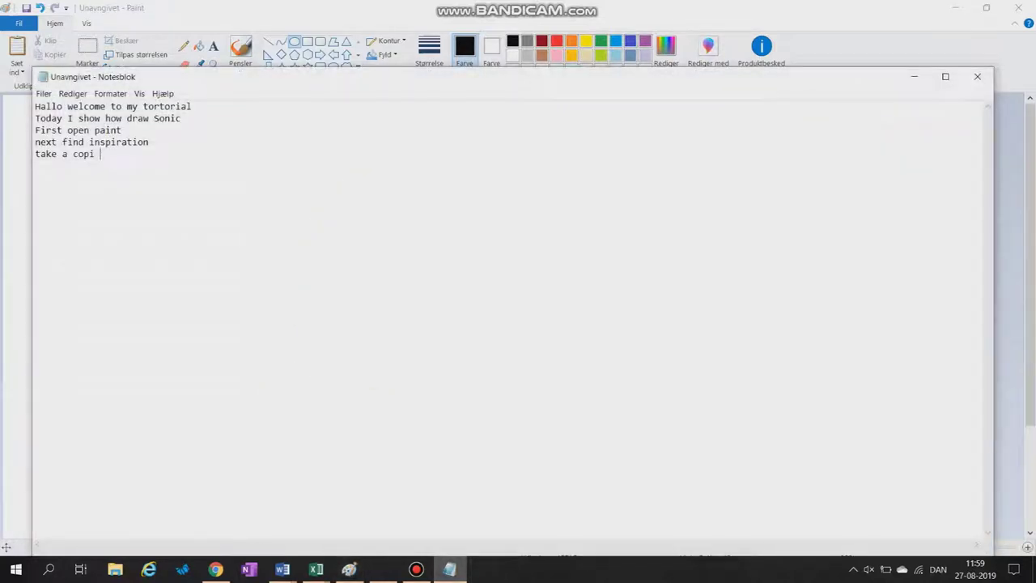
pyautogui.press('Return')
pyautogui.write('Nor')
pyautogui.press('BackSpace')
pyautogui.press('BackSpace')
pyautogui.press('BackSpace')
pyautogui.press('BackSpace')
pyautogui.write('the')
pyautogui.press('BackSpace')
pyautogui.press('BackSpace')
pyautogui.press('BackSpace')
pyautogui.write('Profit')
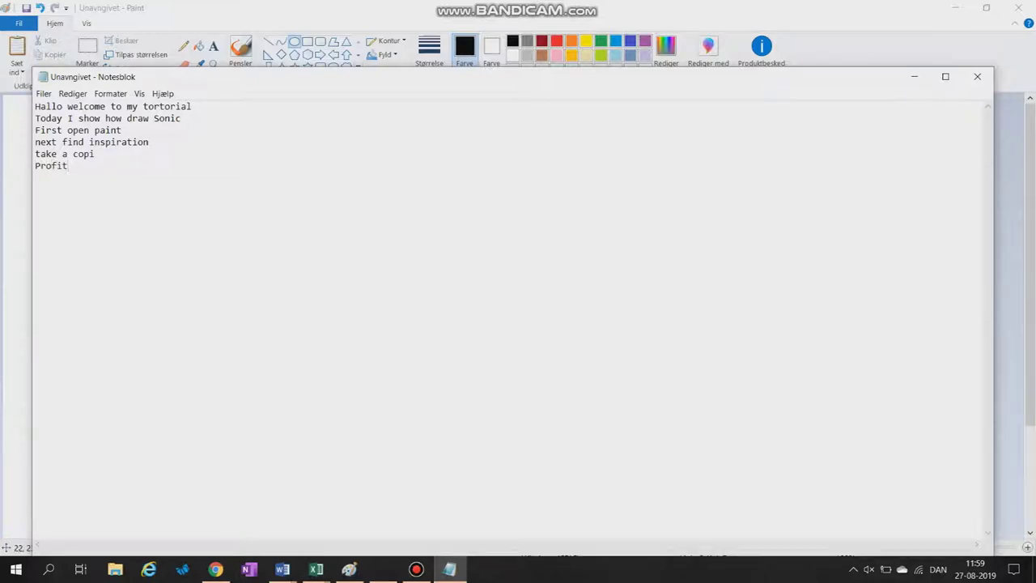
# Step: Copy the Sonic movie picture from the Guardian page in Chrome and paste it full size over the drawing in Paint
pyautogui.hotkey('alt', 'Tab')
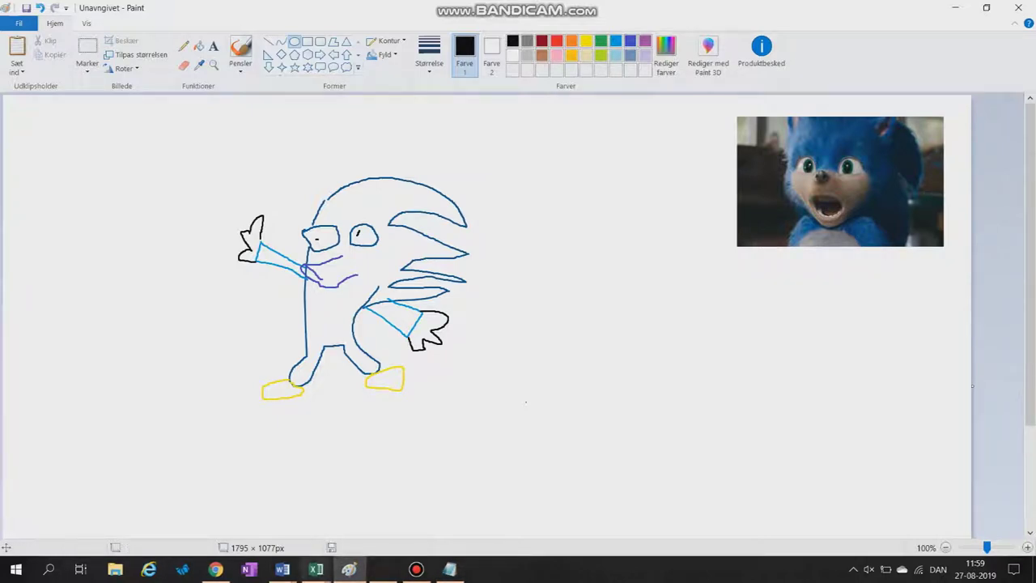
pyautogui.click(215, 569)
pyautogui.rightClick(511, 252)
pyautogui.click(556, 294)
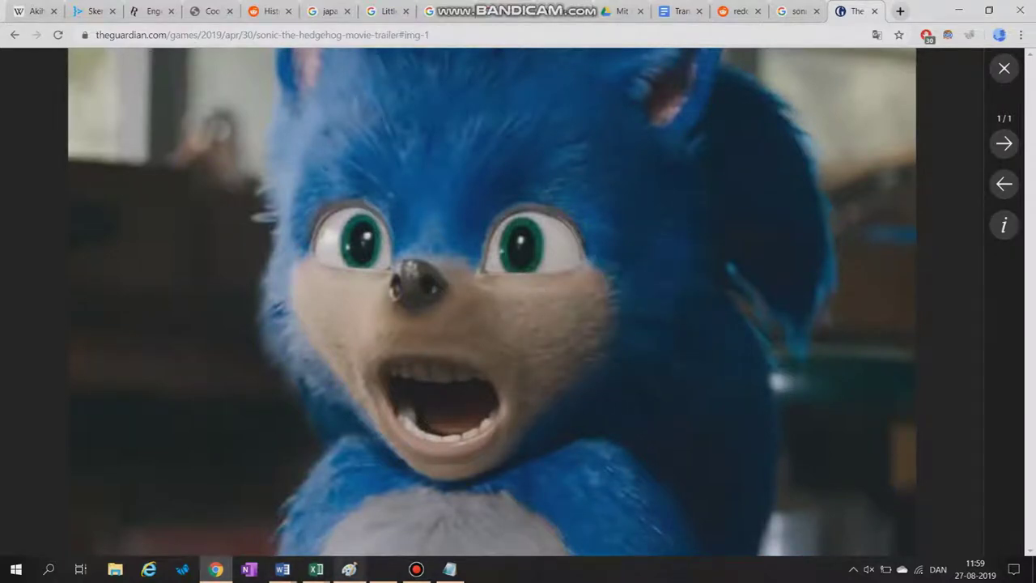
pyautogui.click(349, 569)
pyautogui.hotkey('ctrl', 'v')
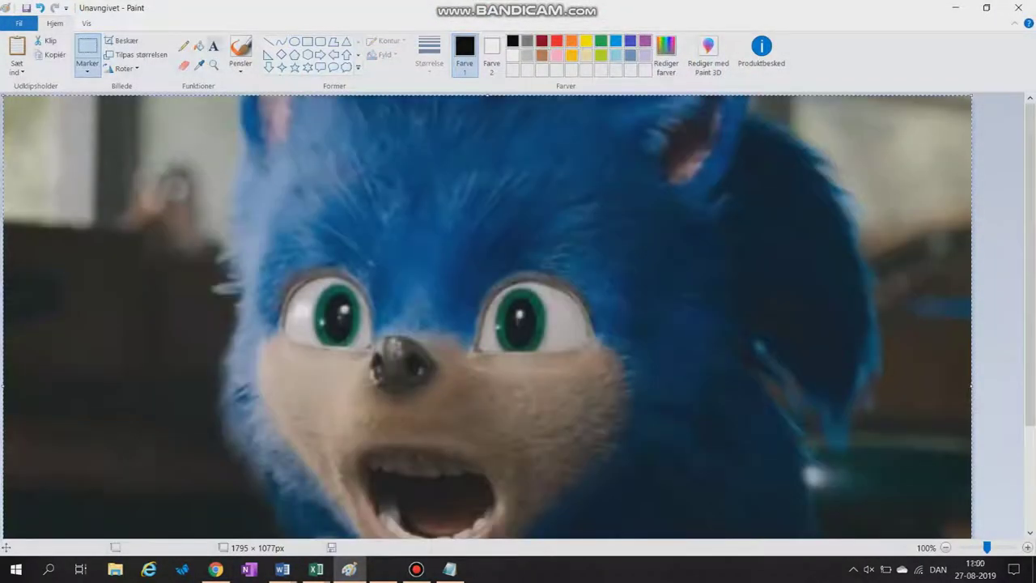
# Step: Add the text "Done" in bold black Calibri, size 20, on Sonic's forehead above the left eye
pyautogui.click(214, 45)
pyautogui.click(303, 197)
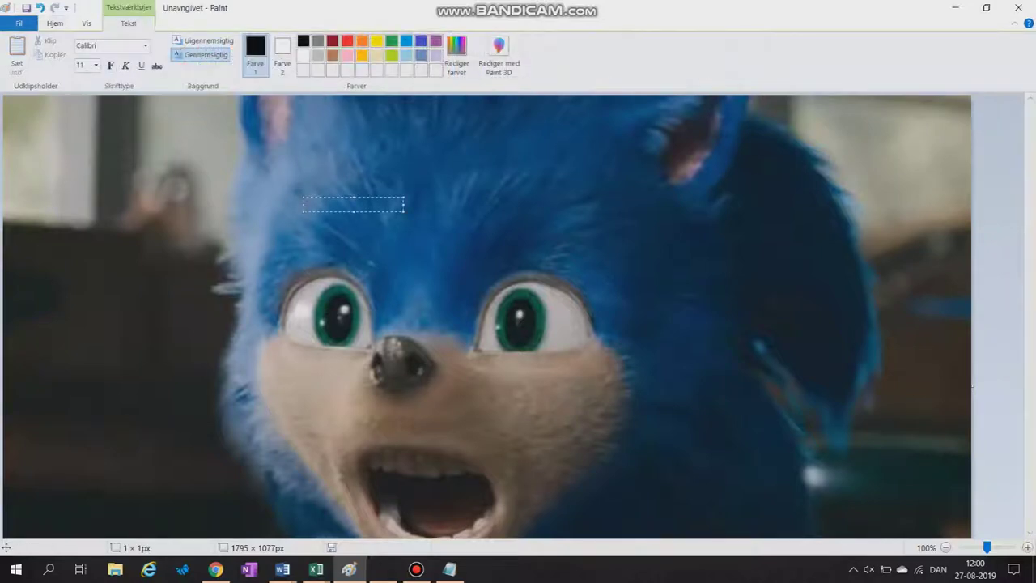
pyautogui.click(281, 55)
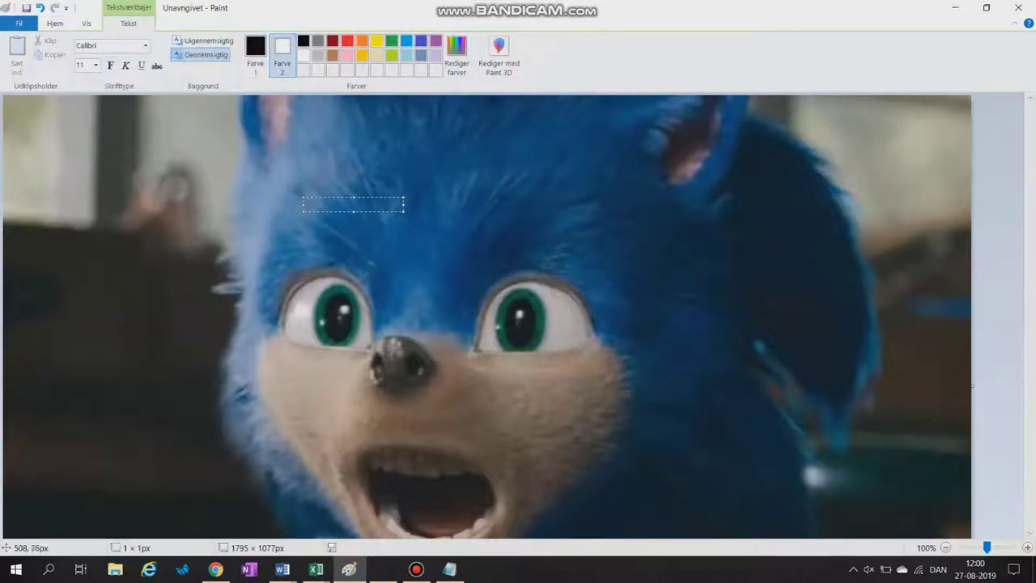
pyautogui.click(110, 65)
pyautogui.click(95, 66)
pyautogui.click(81, 169)
pyautogui.write('Done')
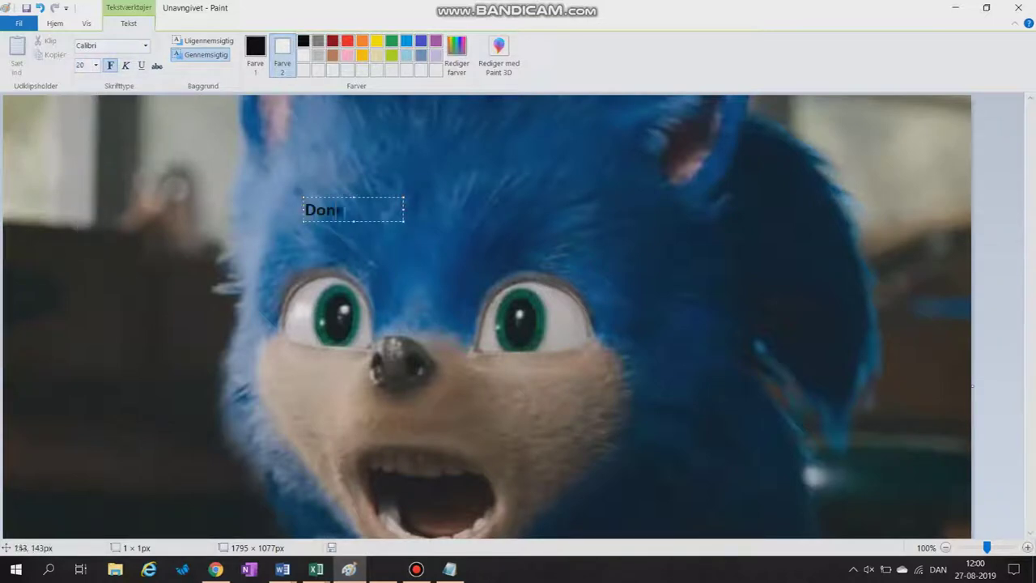
pyautogui.click(615, 403)
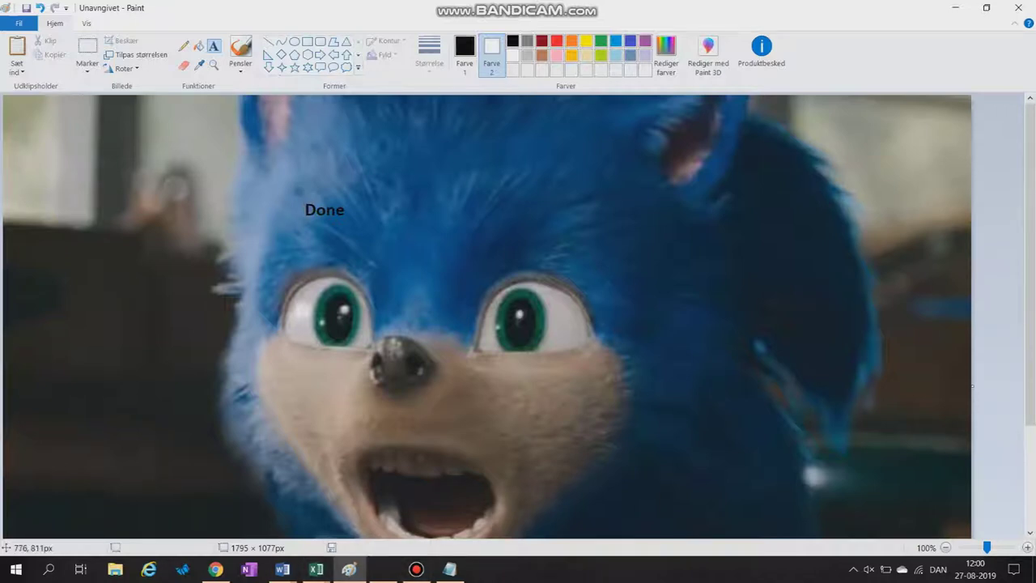
pyautogui.click(416, 569)
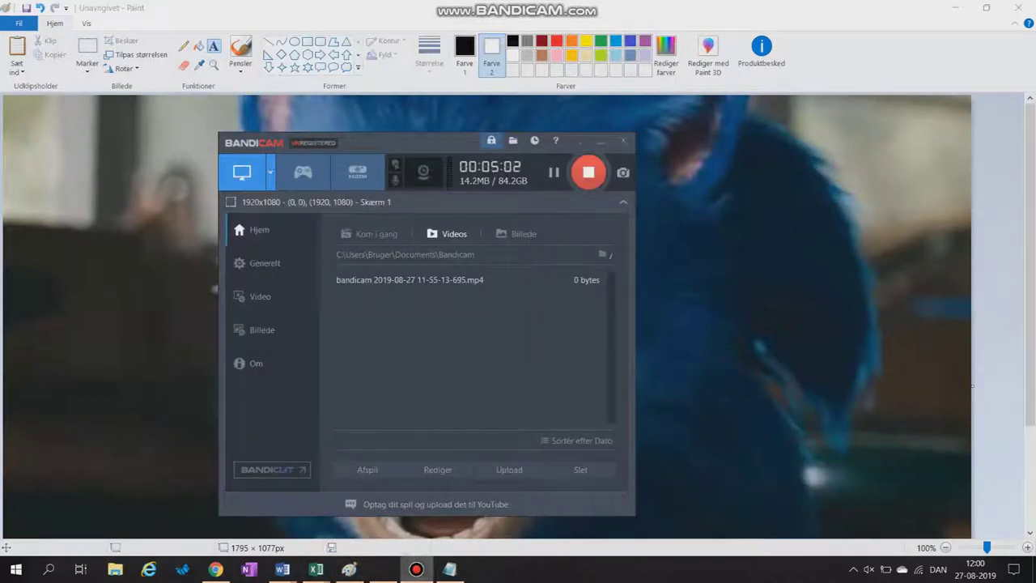